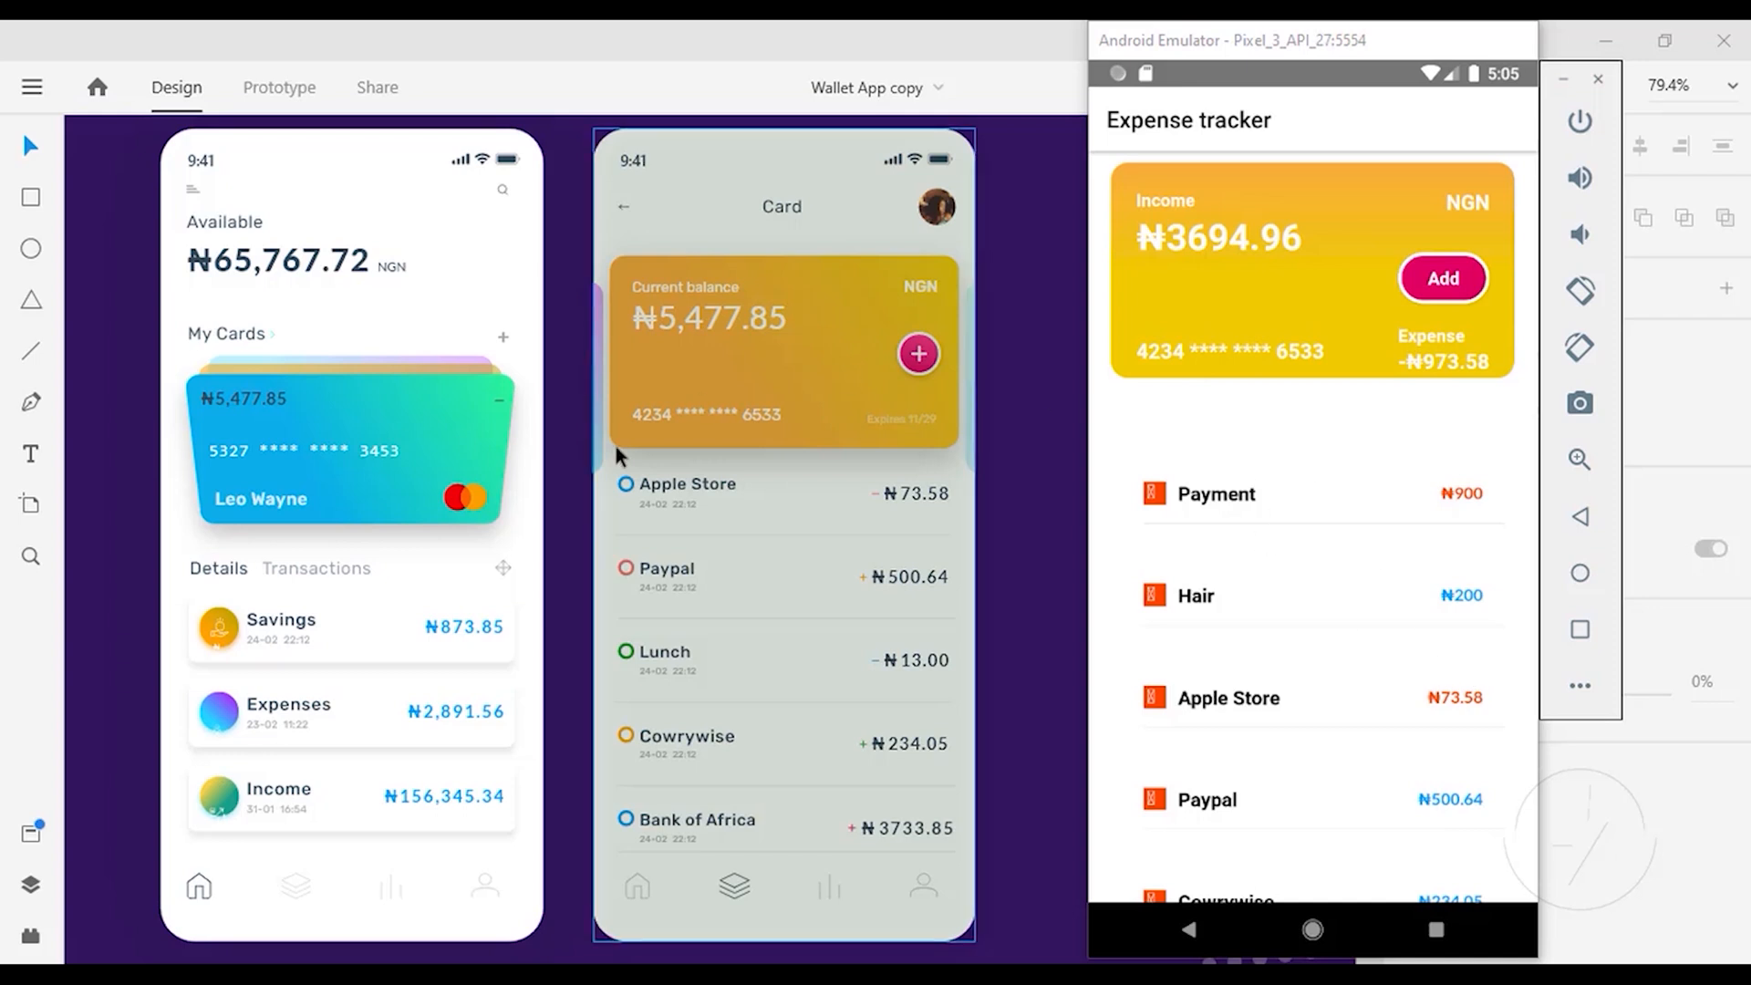
Step: Select the Card and Available balance screen mockups
click(740, 443)
click(504, 404)
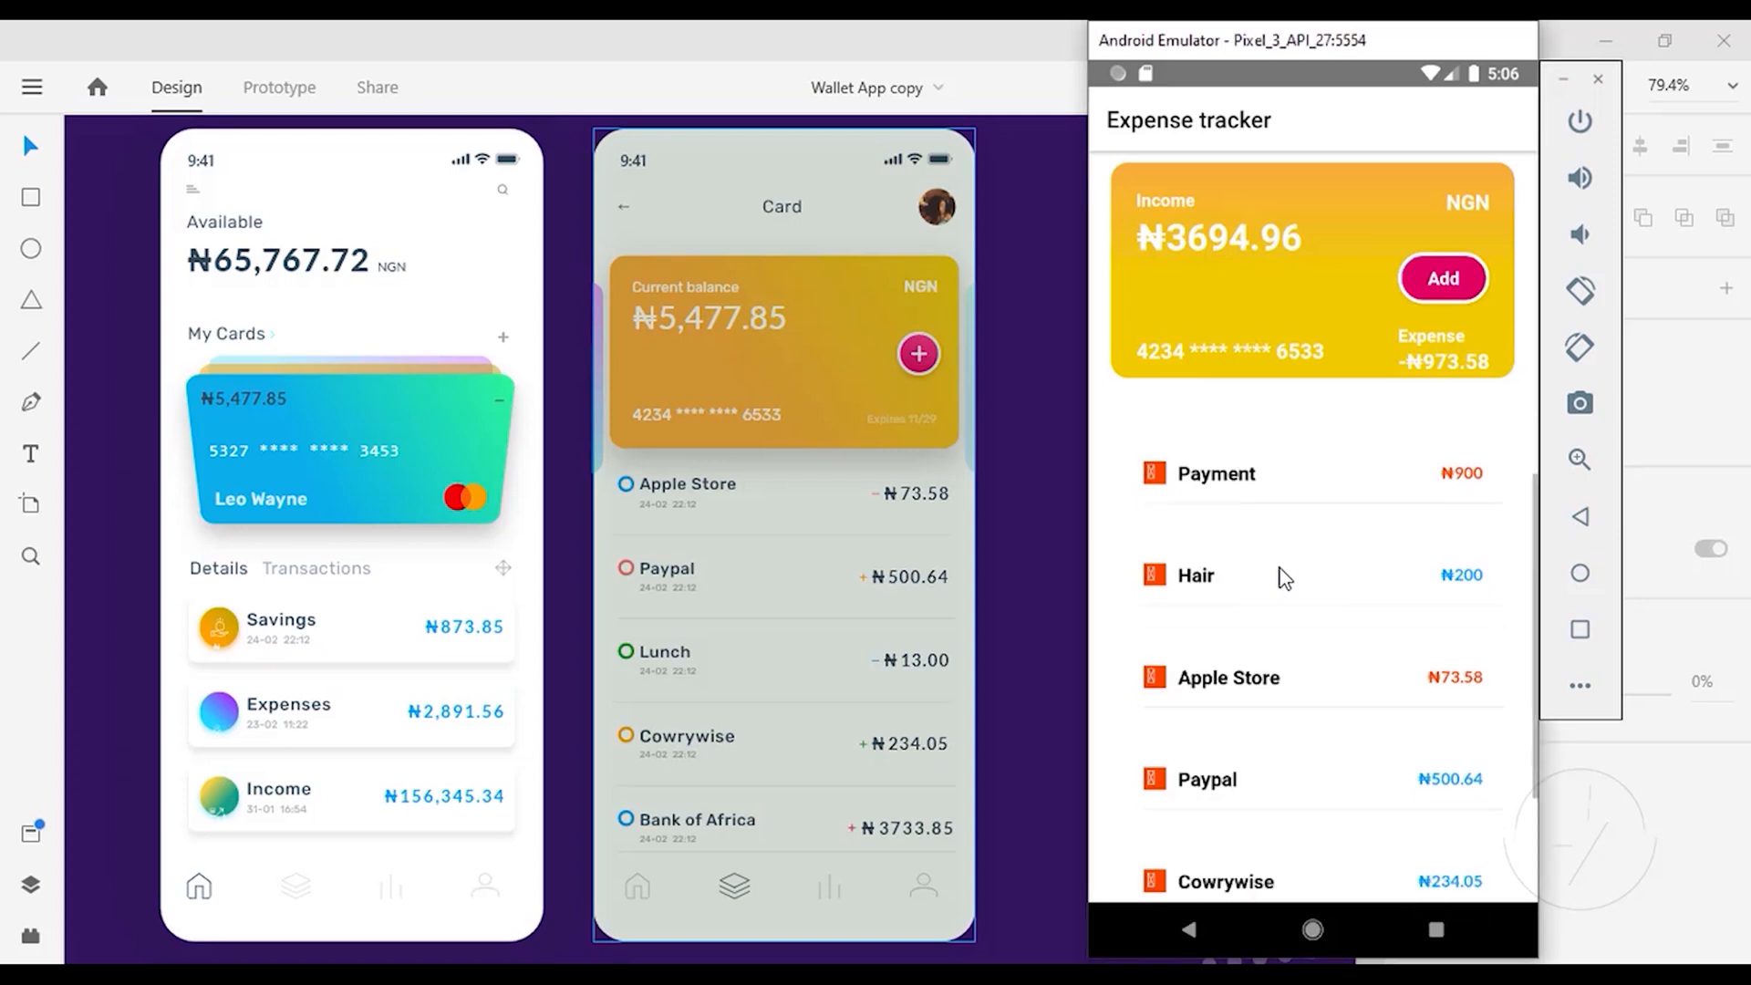
scroll(1283, 577, down, 2)
scroll(1284, 577, up, 2)
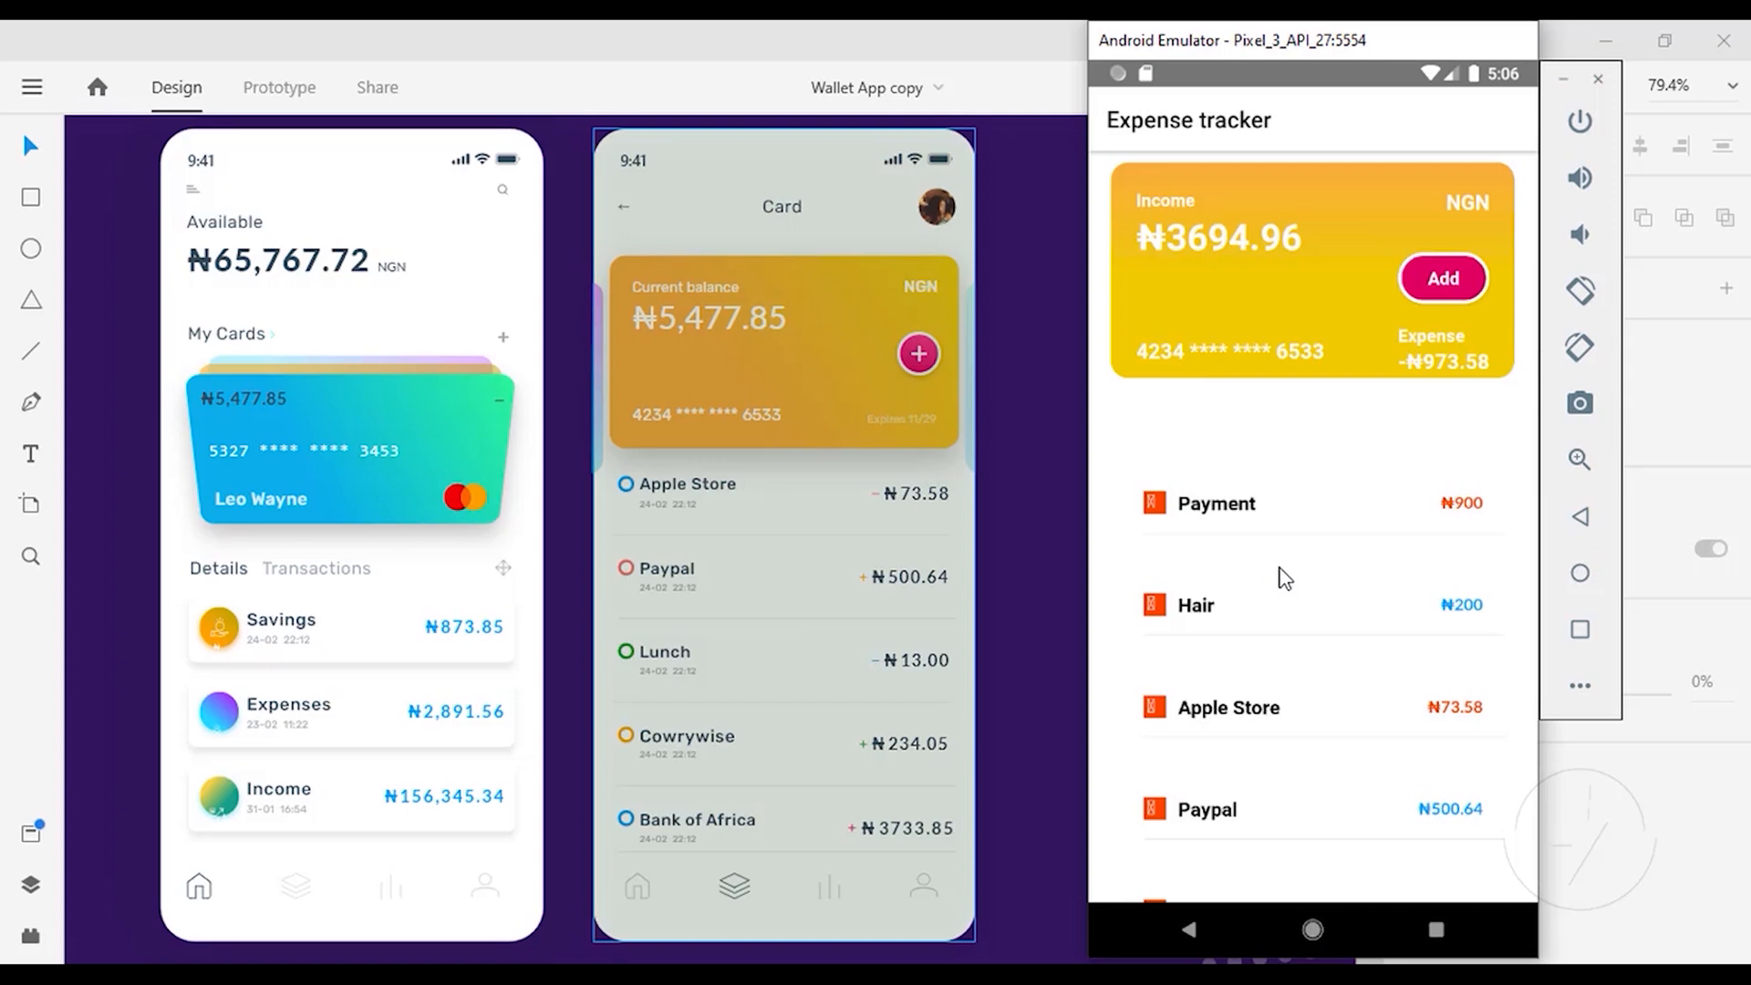
Step: Delete the Hair, Apple Store and Cowrywise transactions, dropping income to ₦3334.49
click(1154, 605)
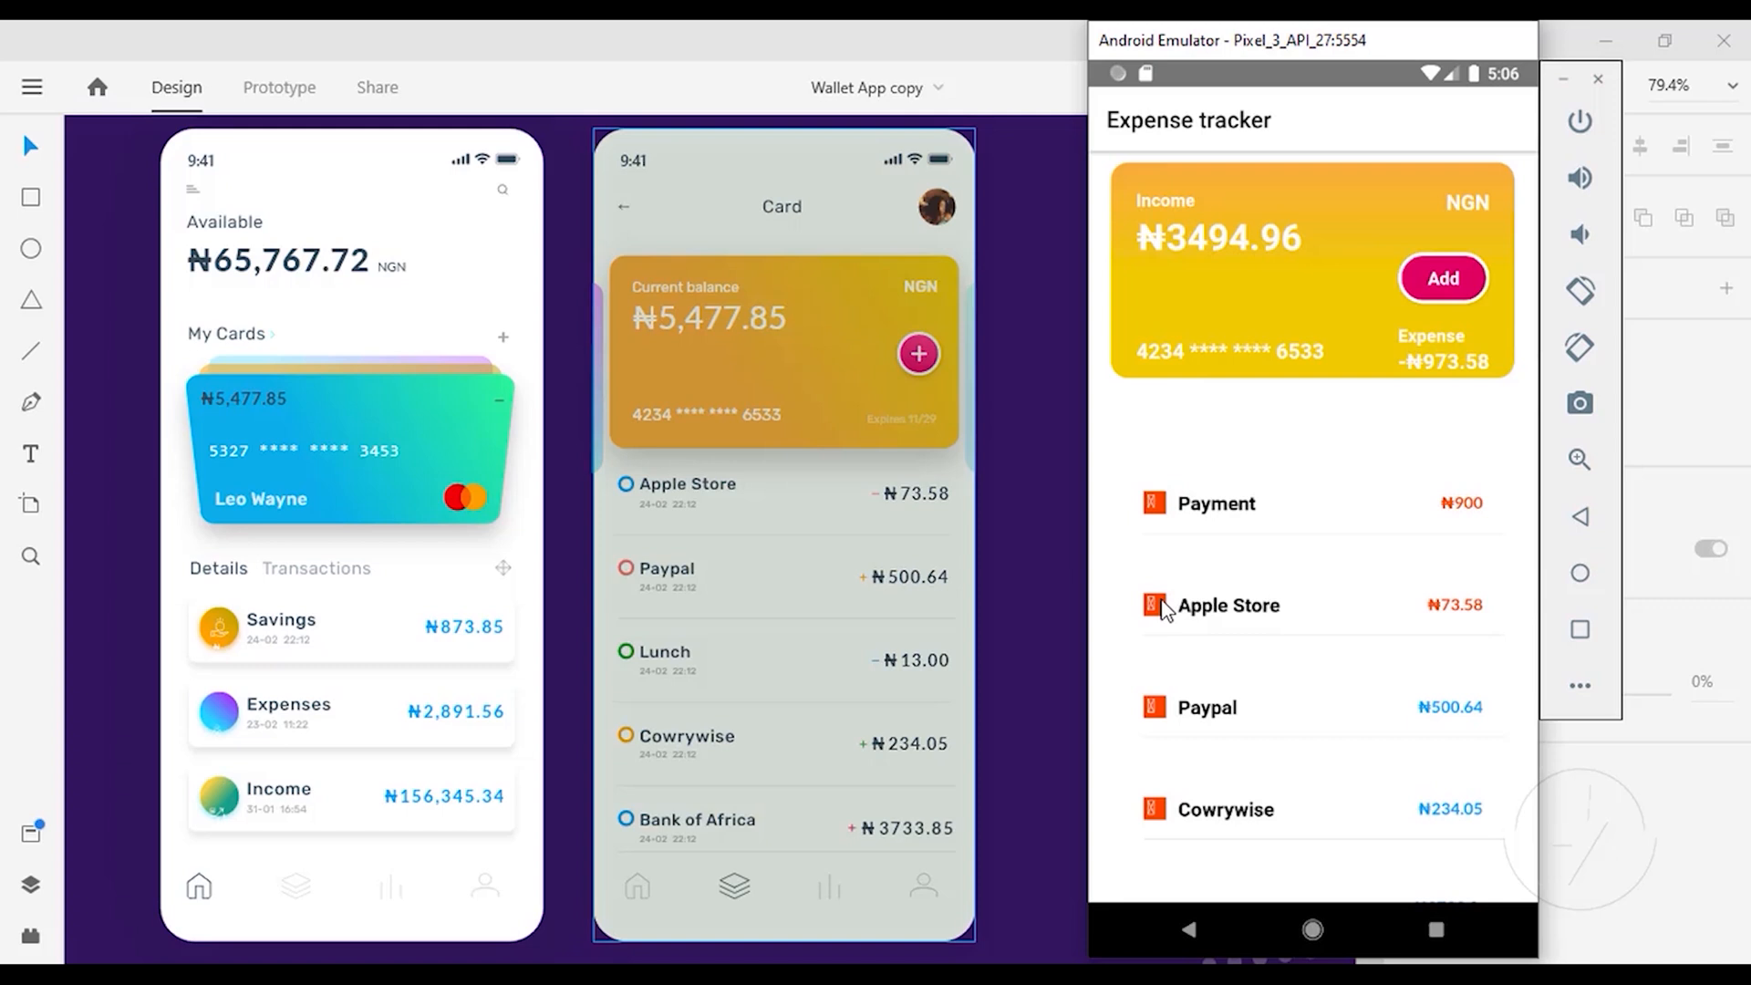
click(1157, 606)
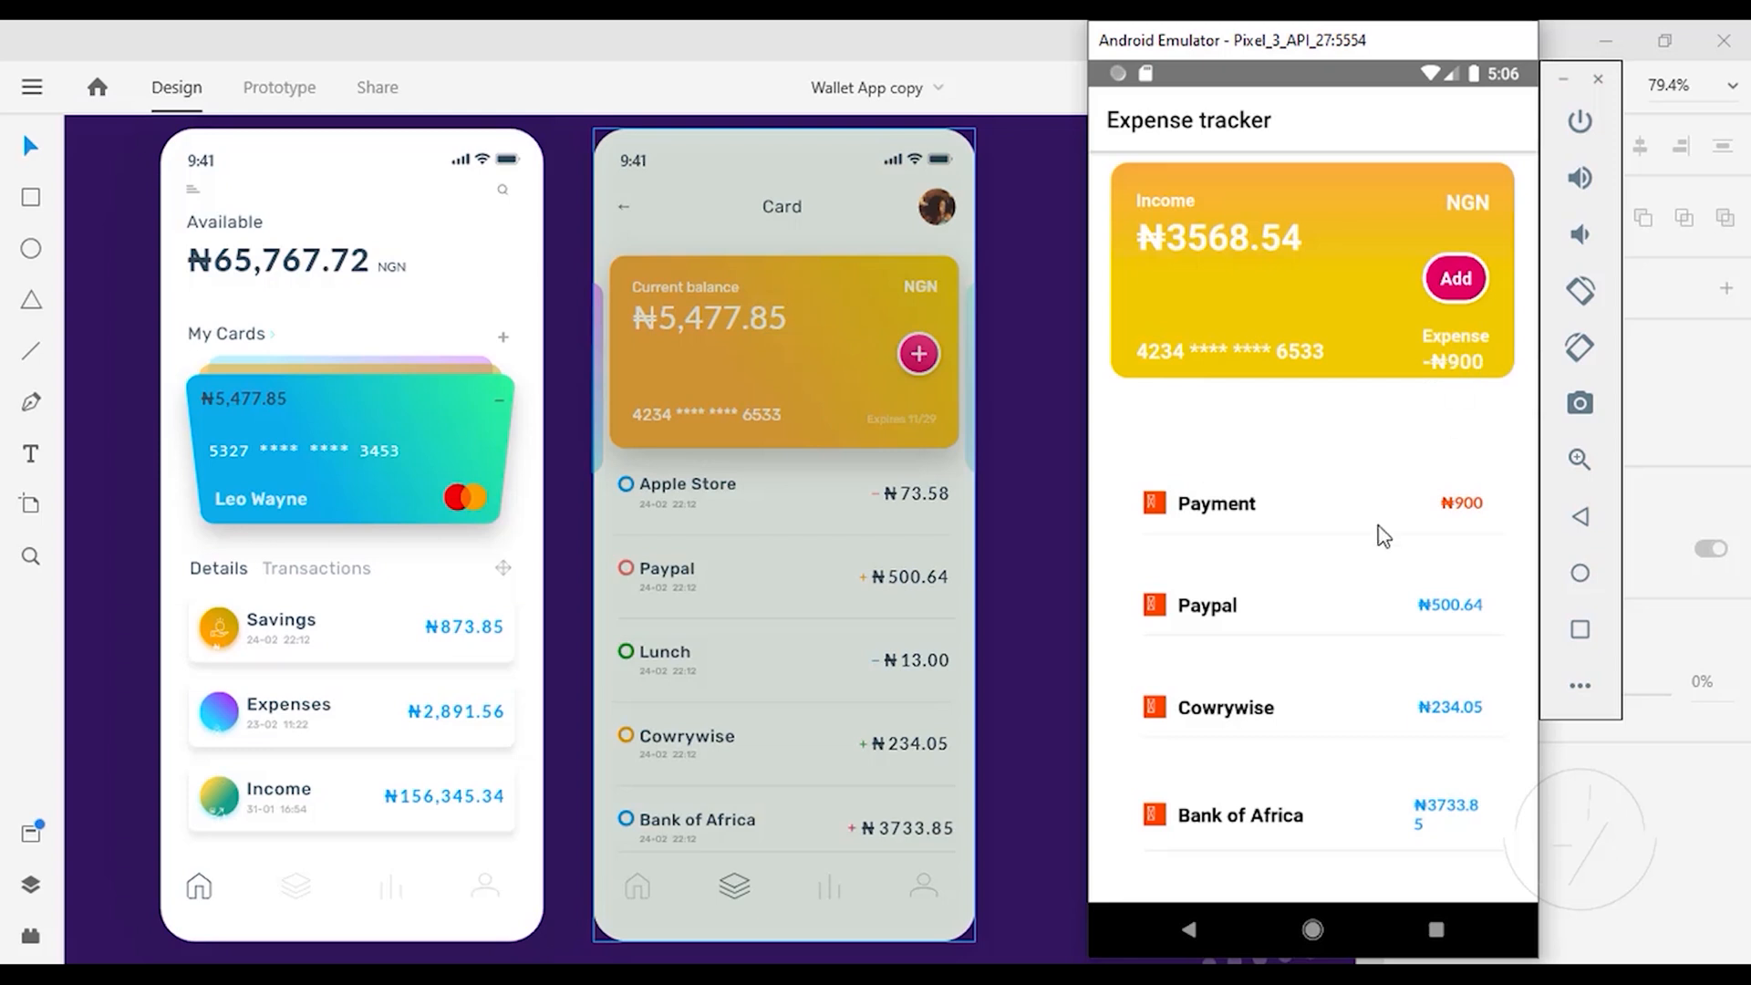
click(1156, 707)
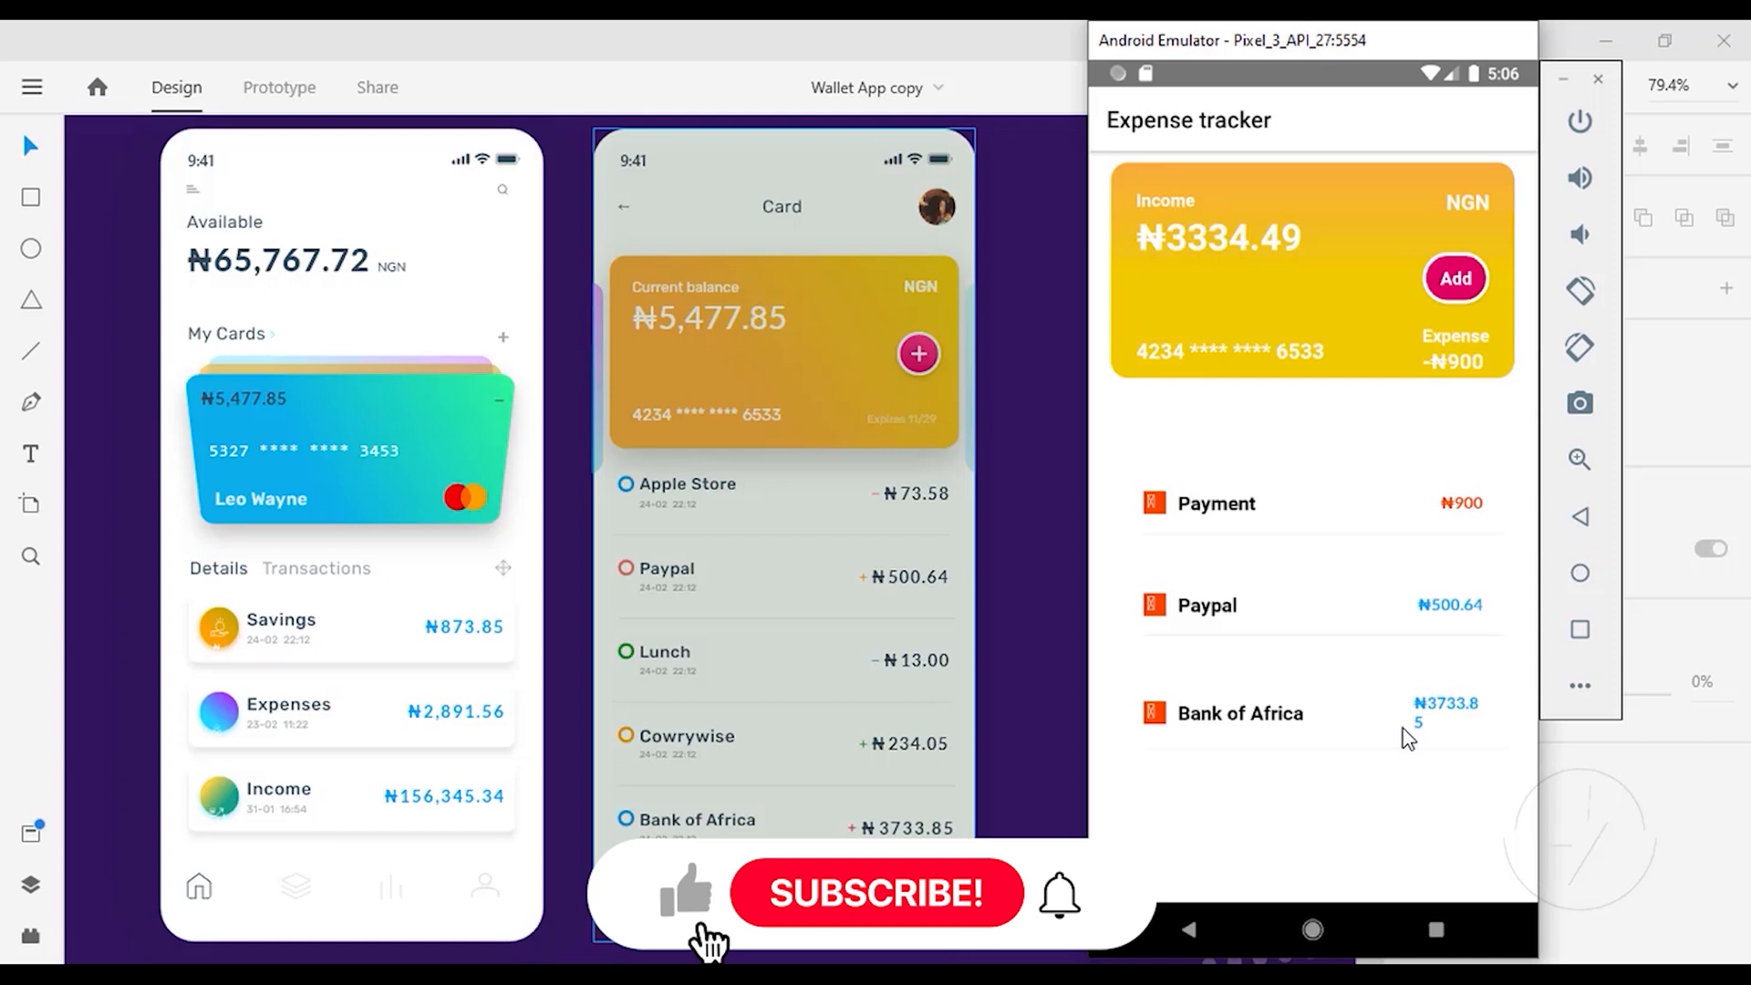
Step: Start a new expense, enter the title Lunch and move to the price field for -60
click(1454, 278)
click(1218, 204)
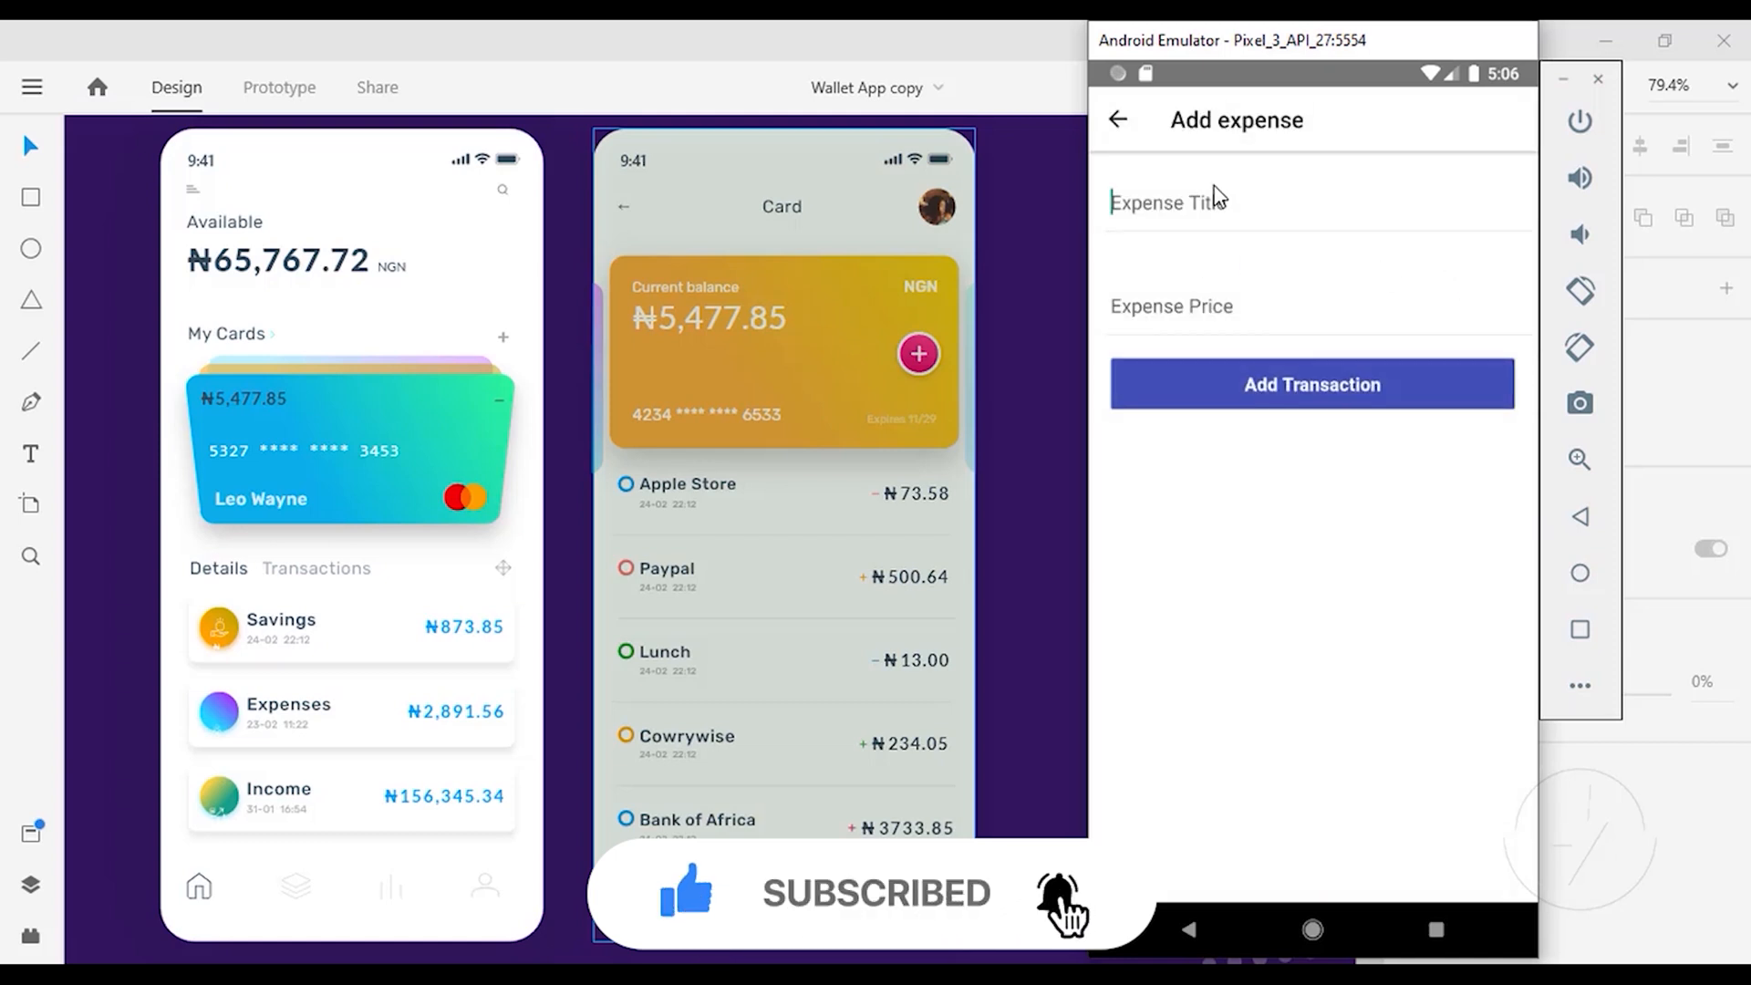
text(Lu)
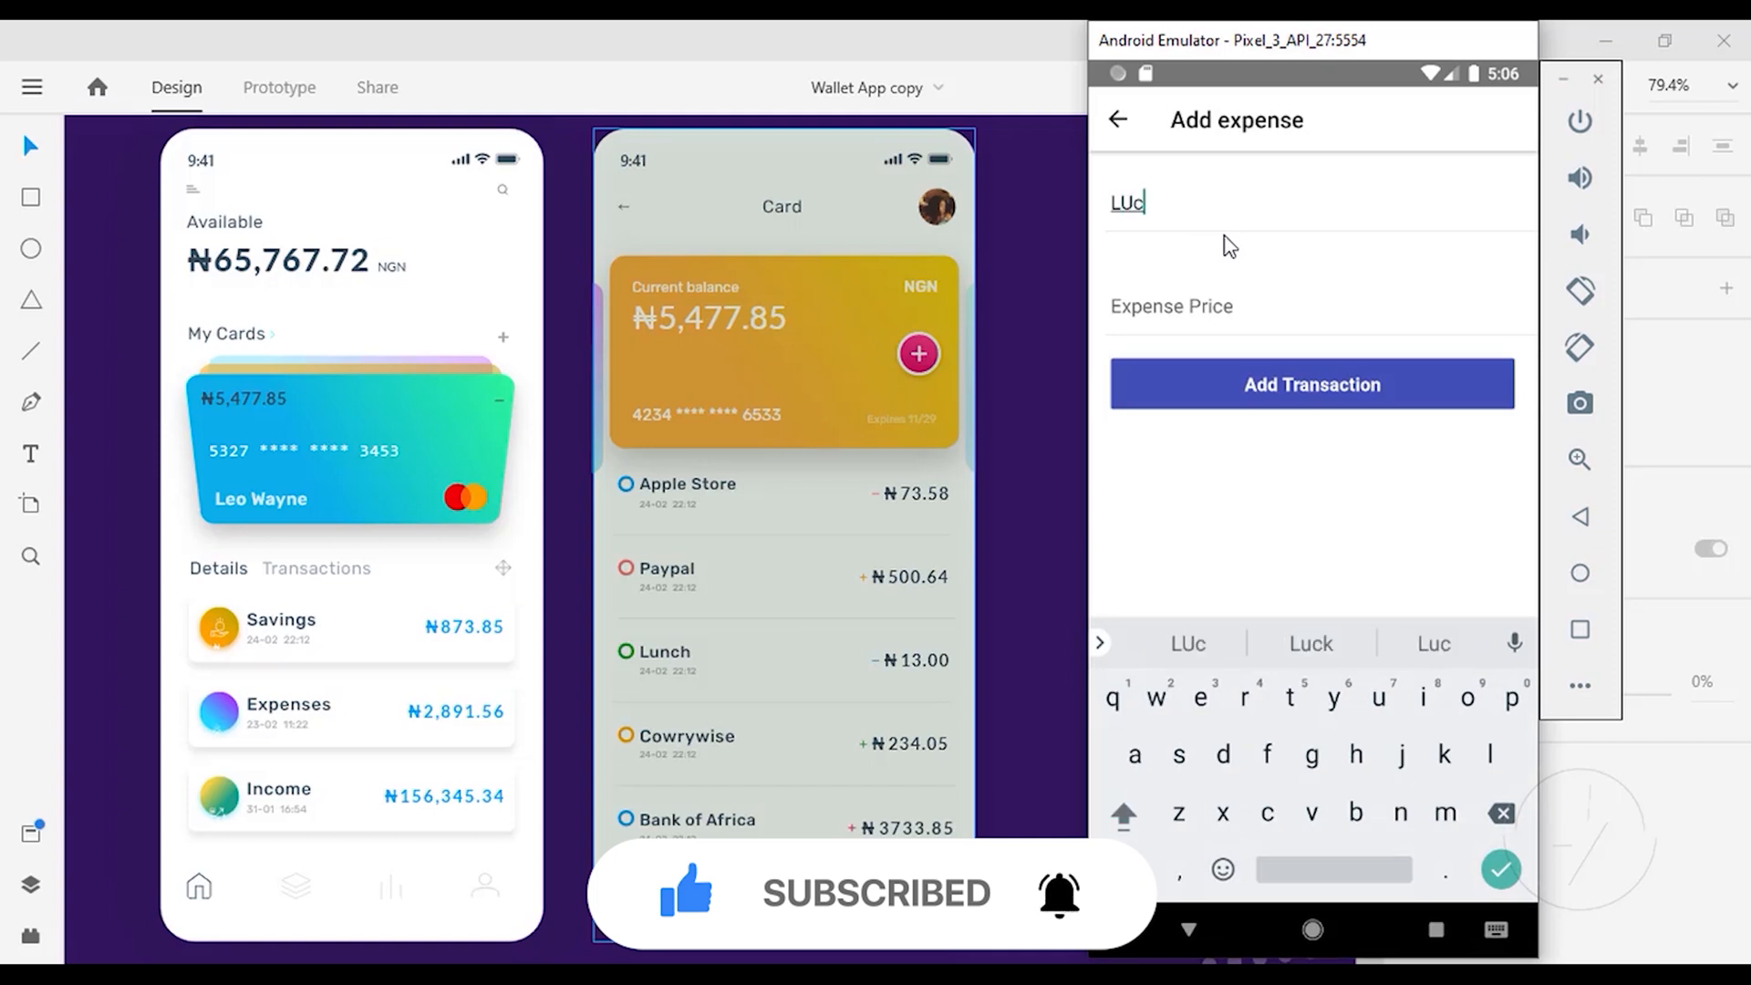
key(BackSpace)
text(unc)
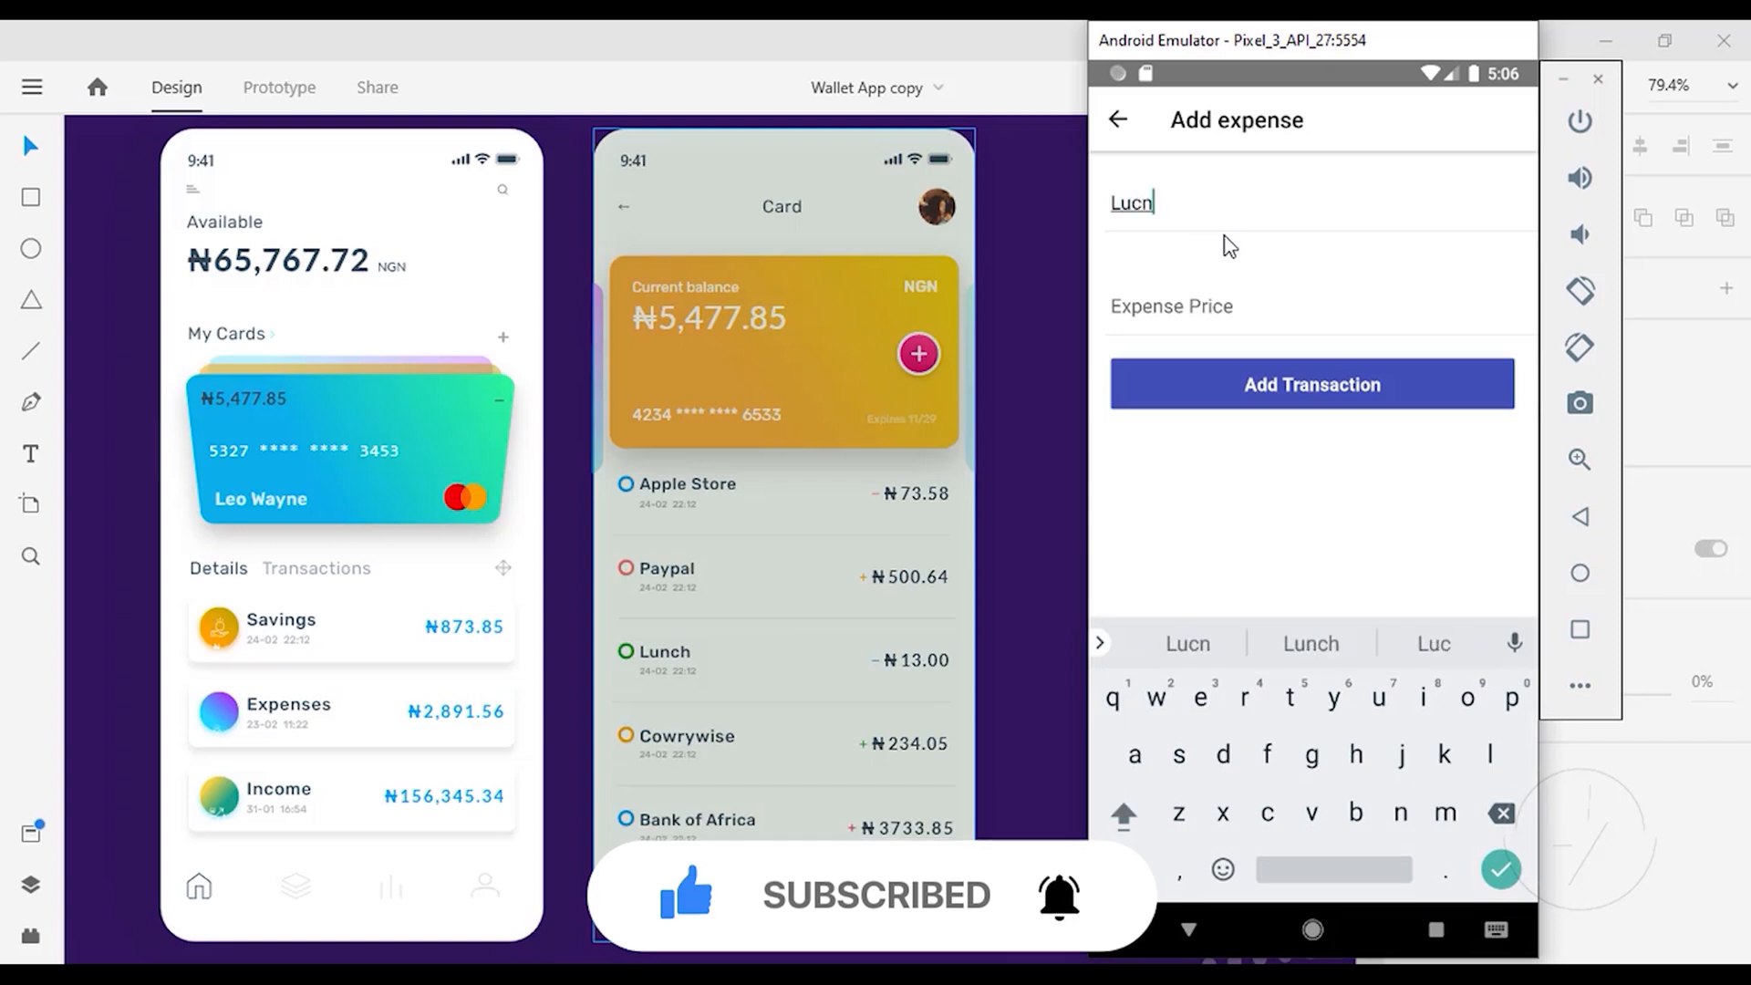
key(BackSpace)
key(BackSpace)
text(nch)
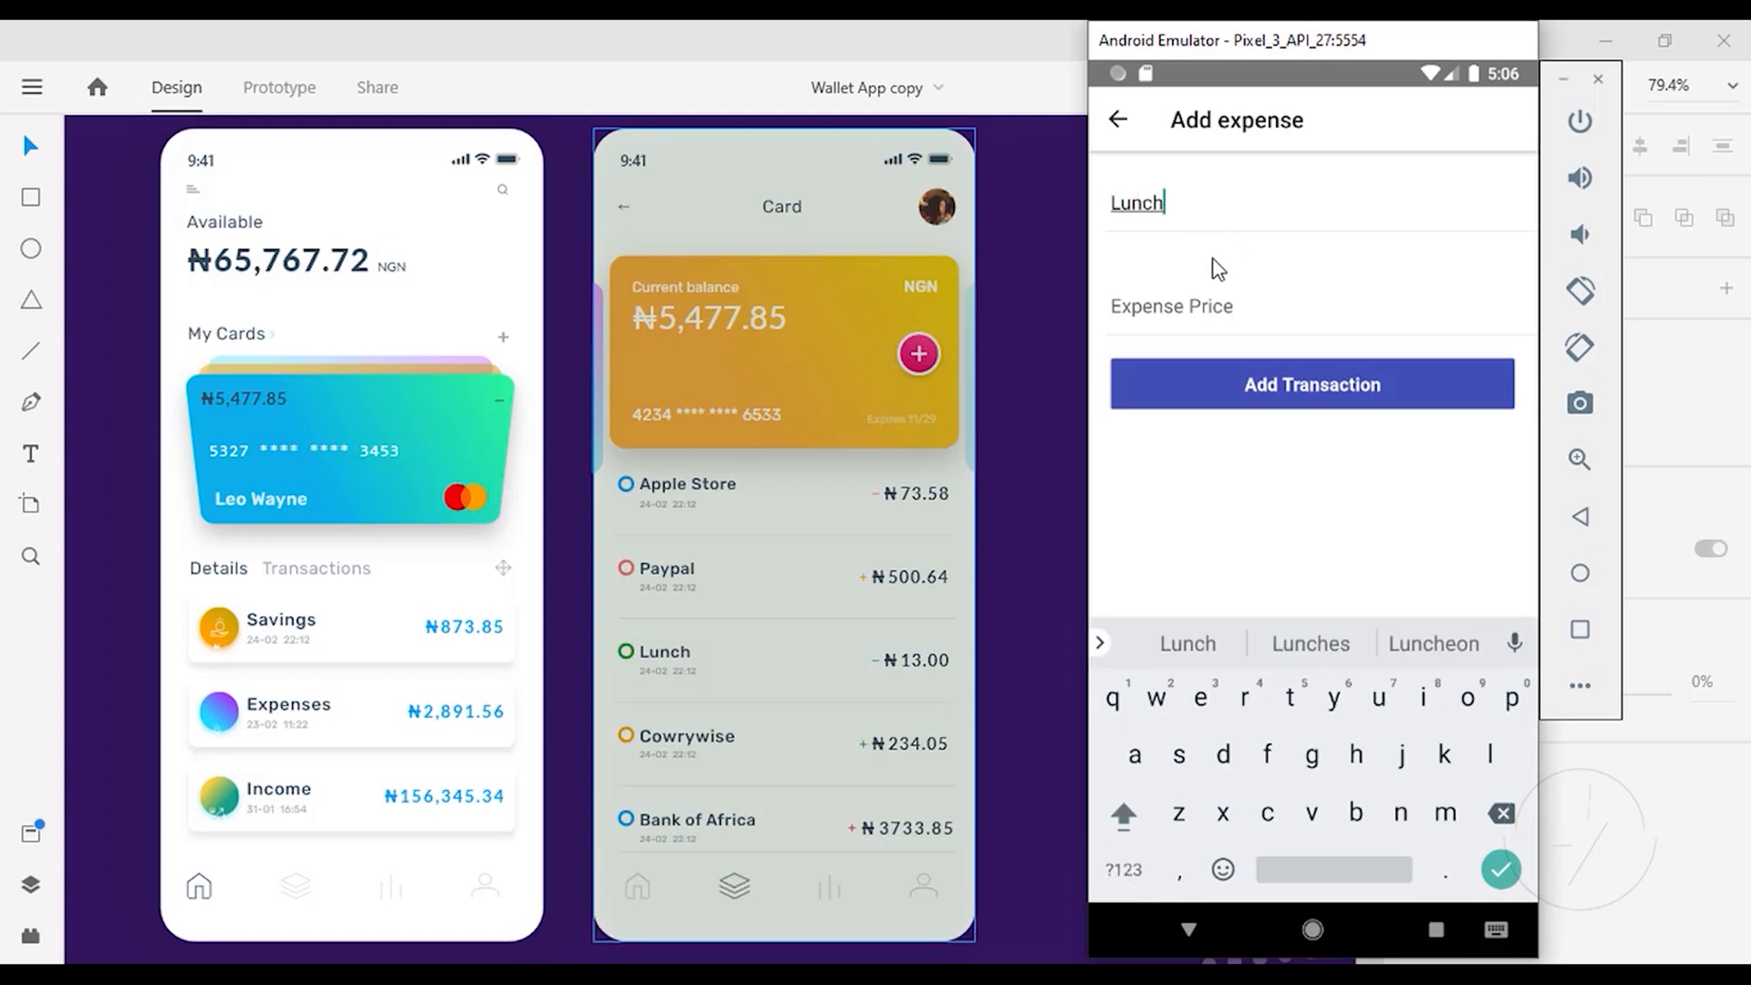
click(1170, 312)
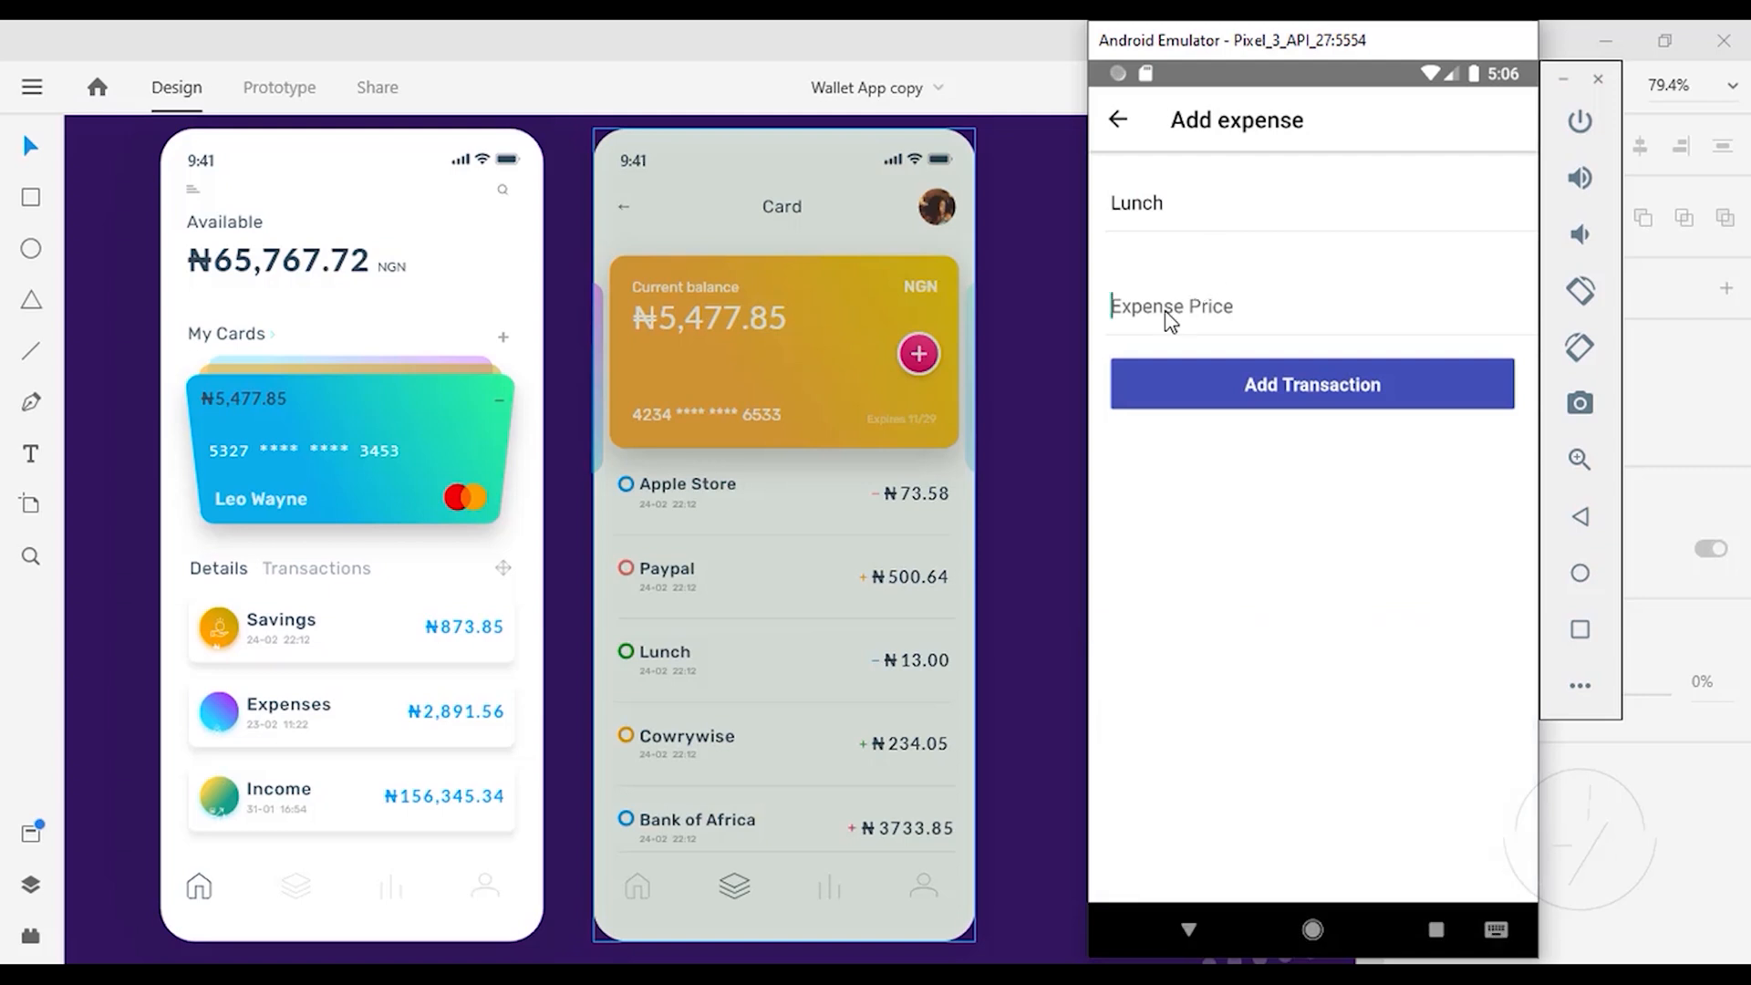
text(-6)
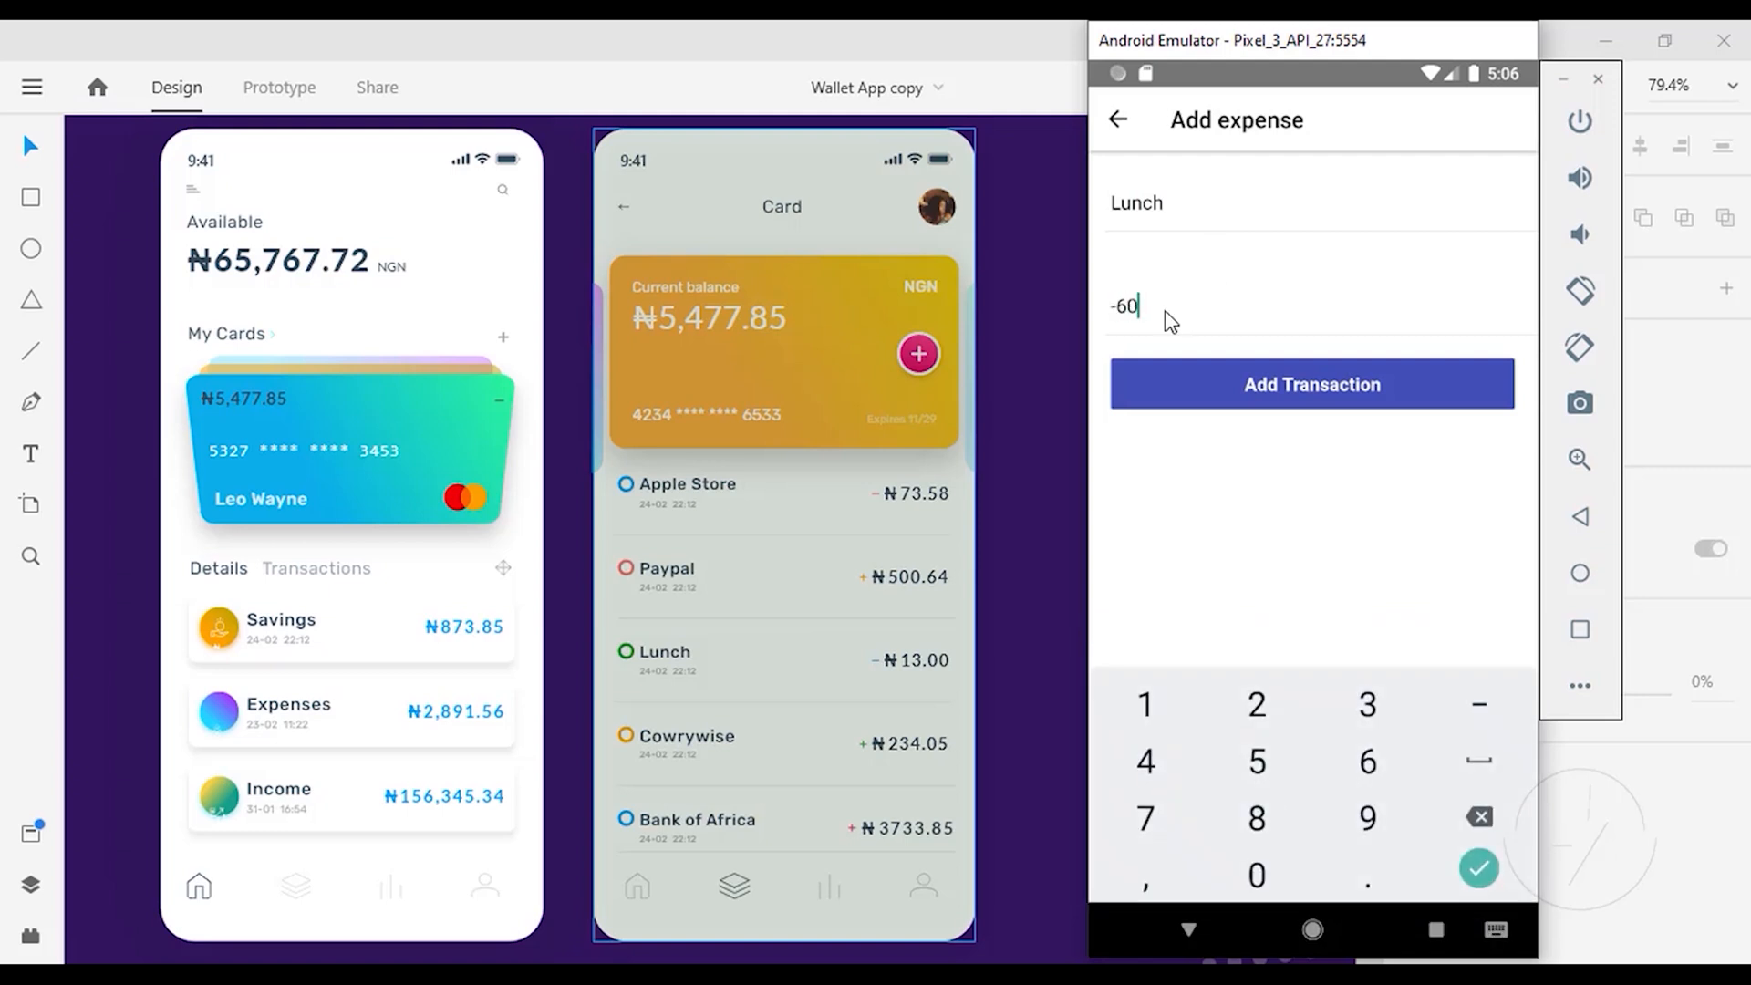
text(0)
Step: Save the Lunch expense and go back to the overview showing Lunch ₦60, income ₦3274.49, expenses -₦960
click(1237, 373)
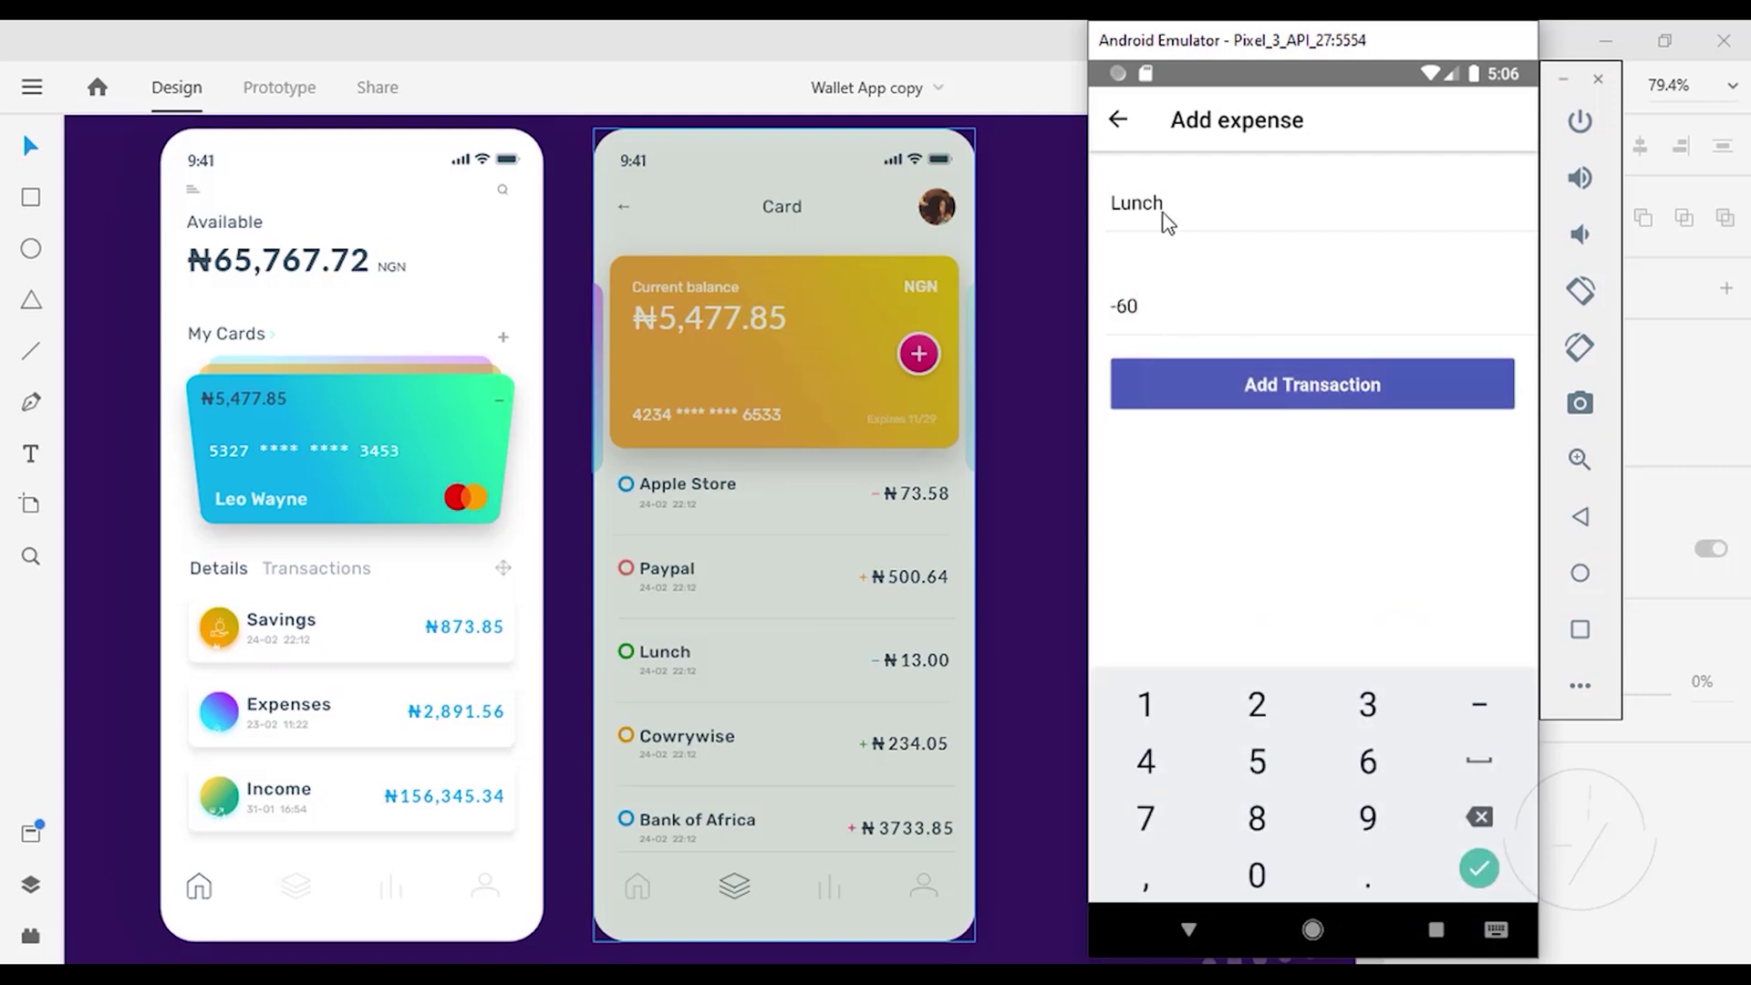
click(1118, 120)
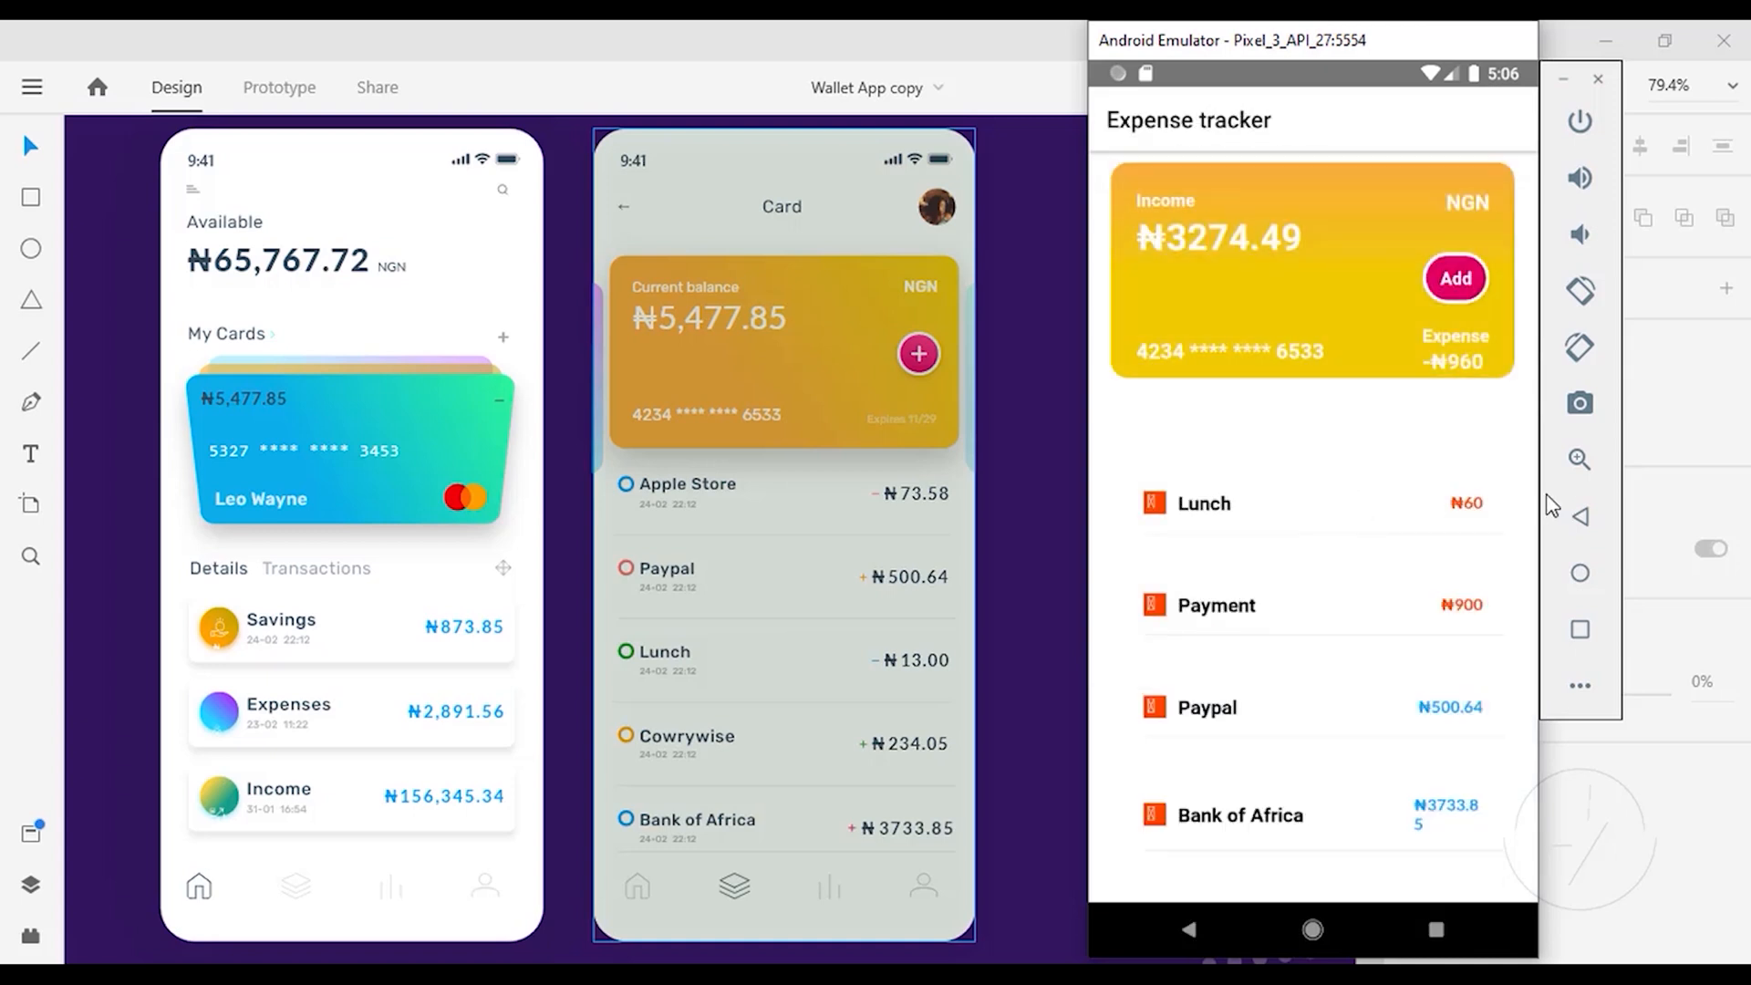